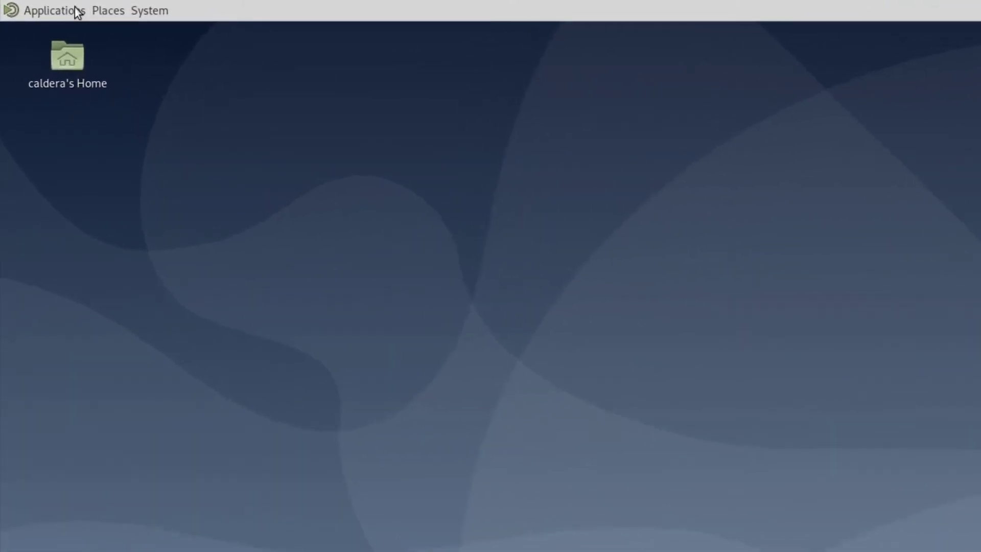
Drag Firefox ESR from Applications > Internet onto the desktop and launch Firefox from it.
{"action": "left_click", "coordinate": [50, 6]}
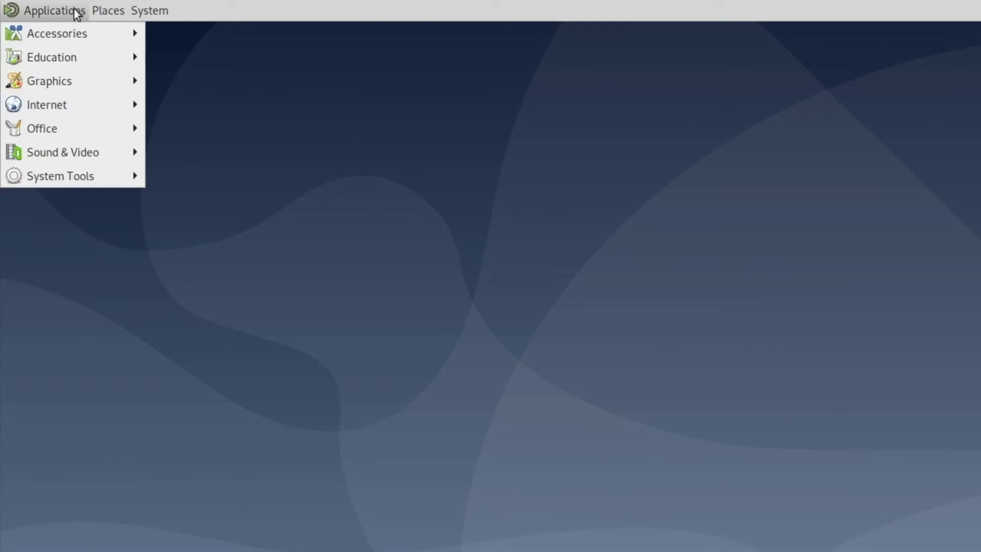
{"action": "mouse_move", "coordinate": [98, 100]}
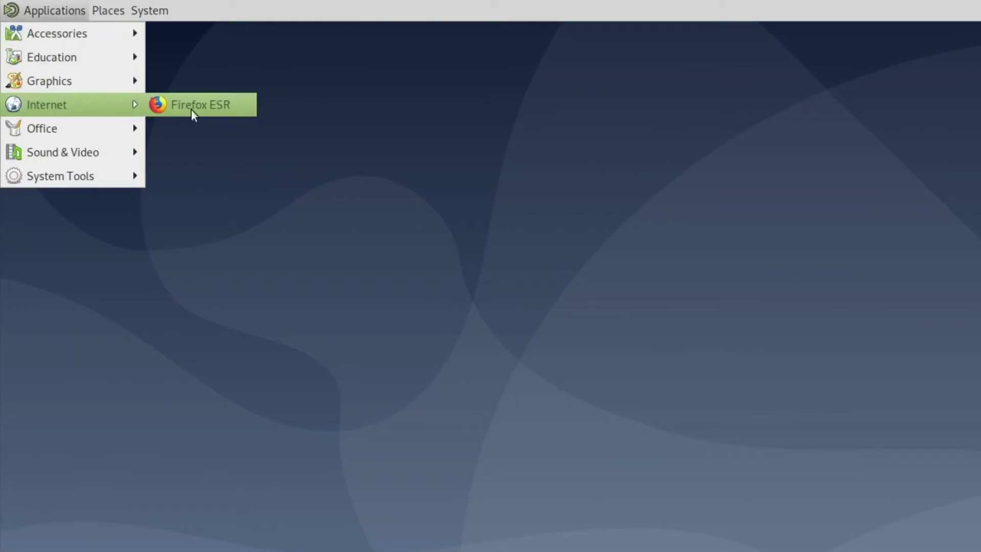
{"action": "left_click_drag", "start_coordinate": [198, 103], "coordinate": [279, 247]}
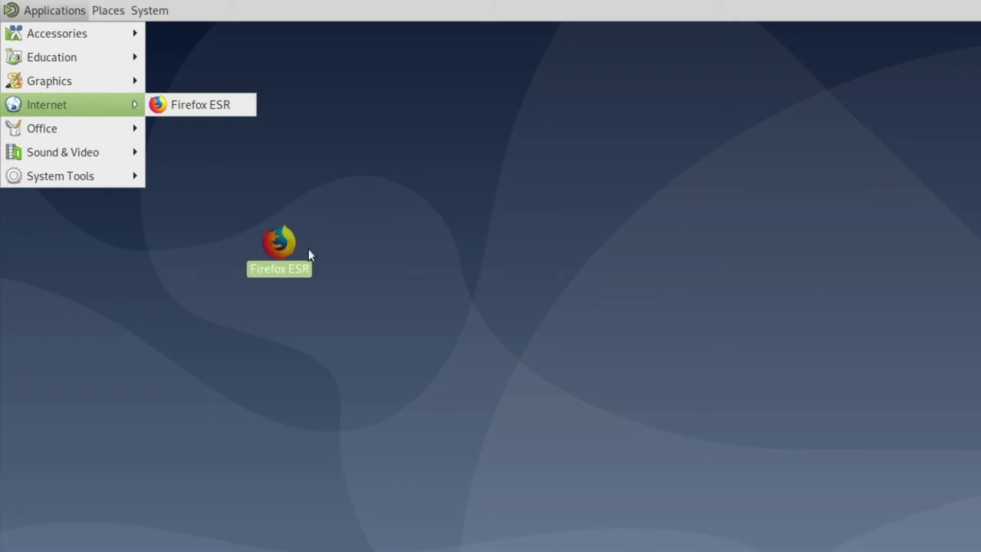
{"action": "left_click", "coordinate": [376, 249]}
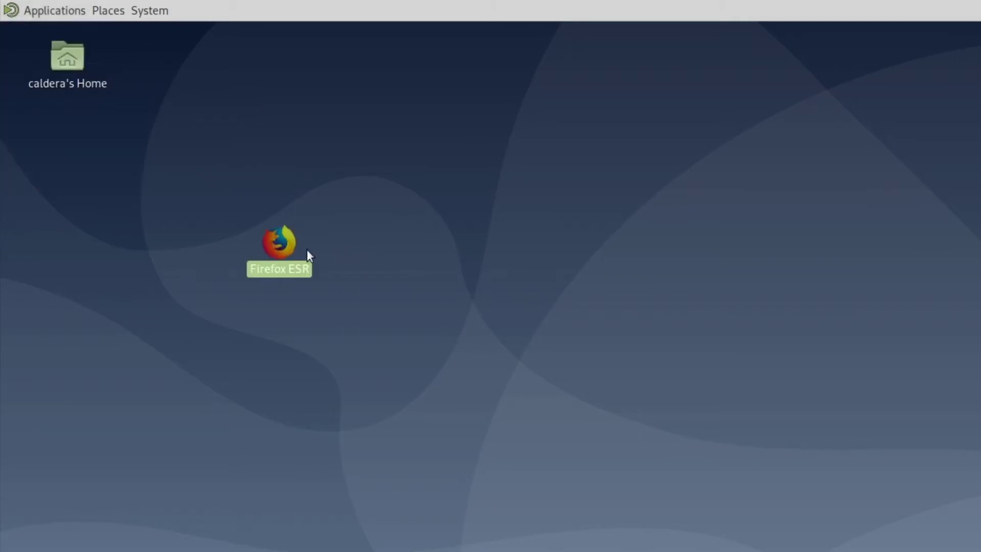
{"action": "double_click", "coordinate": [289, 244]}
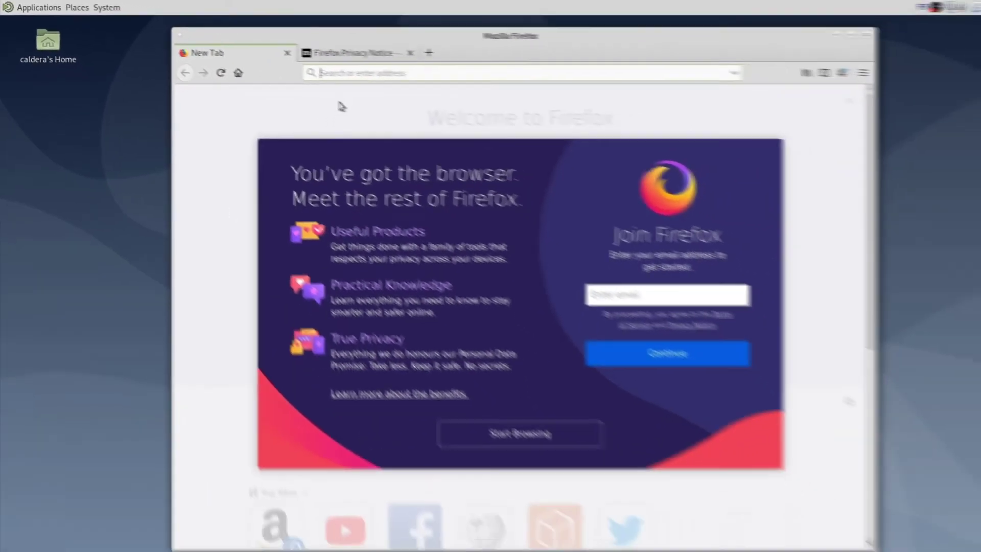
{"action": "left_click", "coordinate": [528, 102]}
{"action": "type", "text": "www.caldera.com"}
{"action": "key", "text": "Return"}
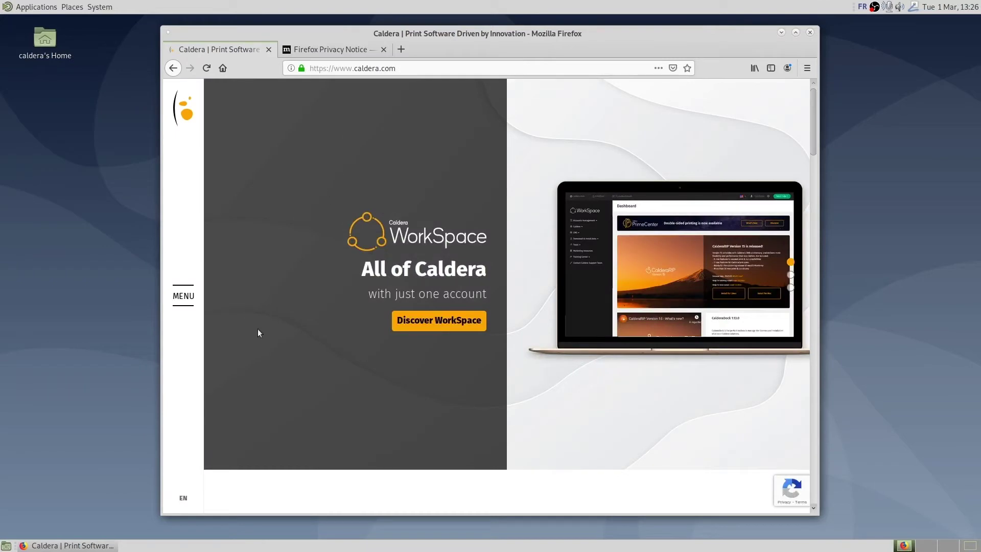
{"action": "left_click", "coordinate": [185, 296]}
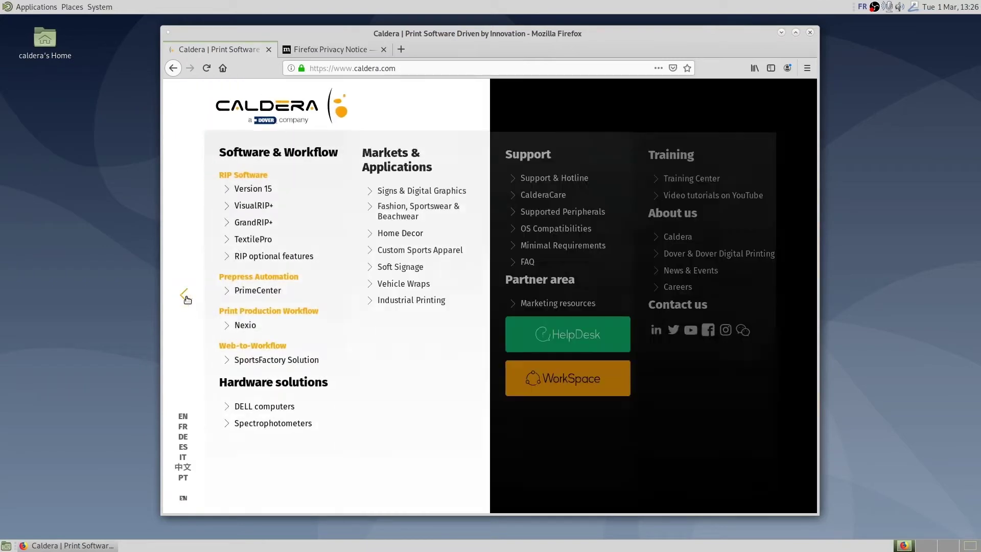
Open WorkSpace, sign in with the account e-mail and password, and decline saving the login.
{"action": "left_click", "coordinate": [564, 376]}
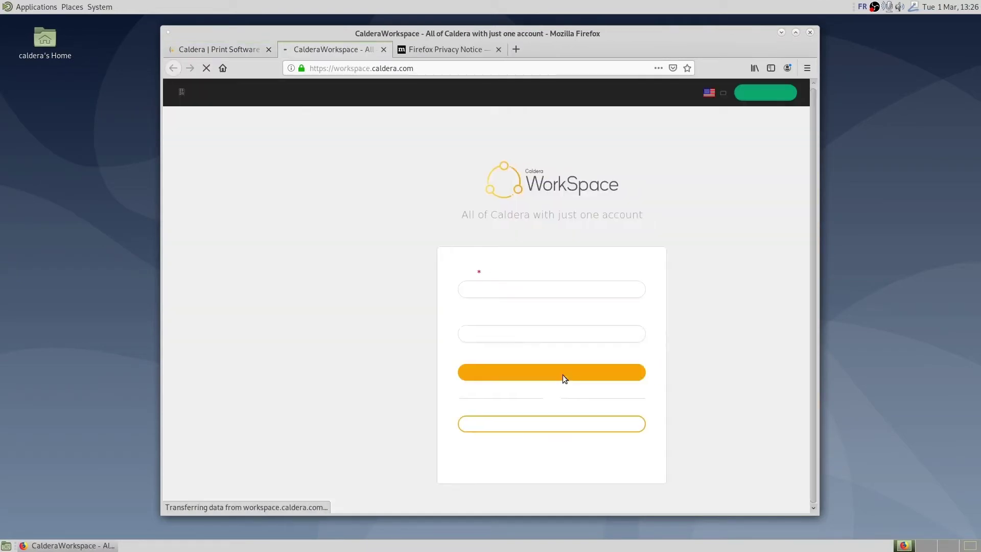
{"action": "left_click", "coordinate": [508, 291]}
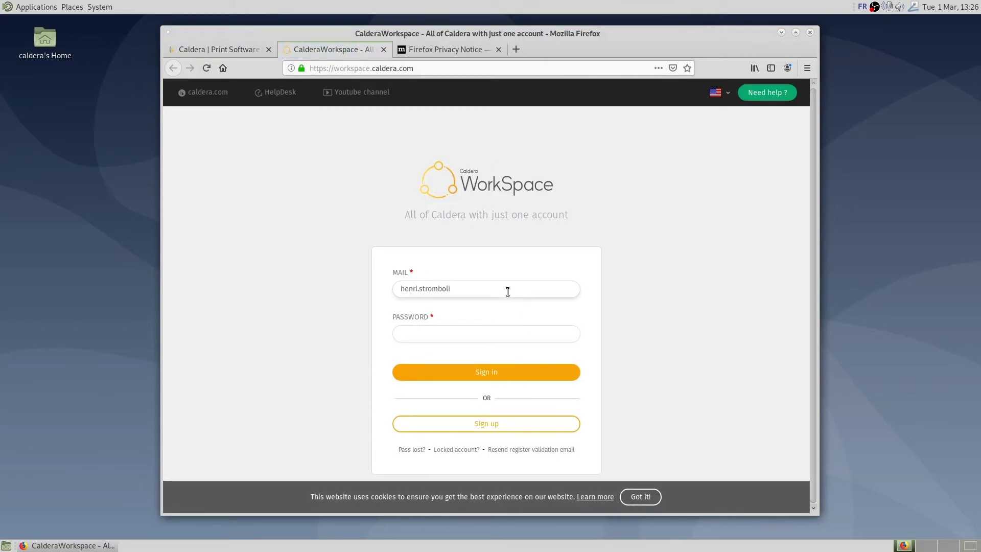
{"action": "left_click", "coordinate": [501, 331]}
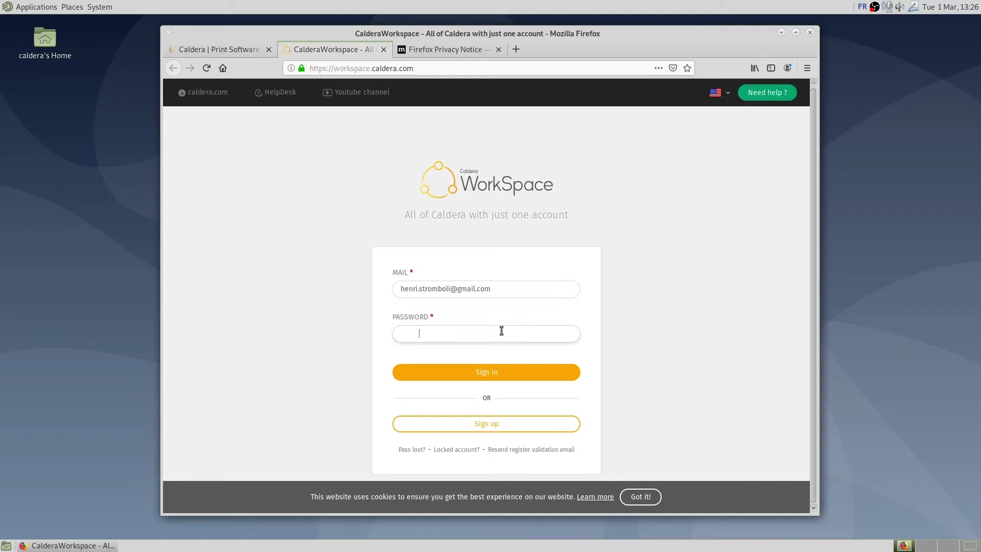
{"action": "type", "text": "********"}
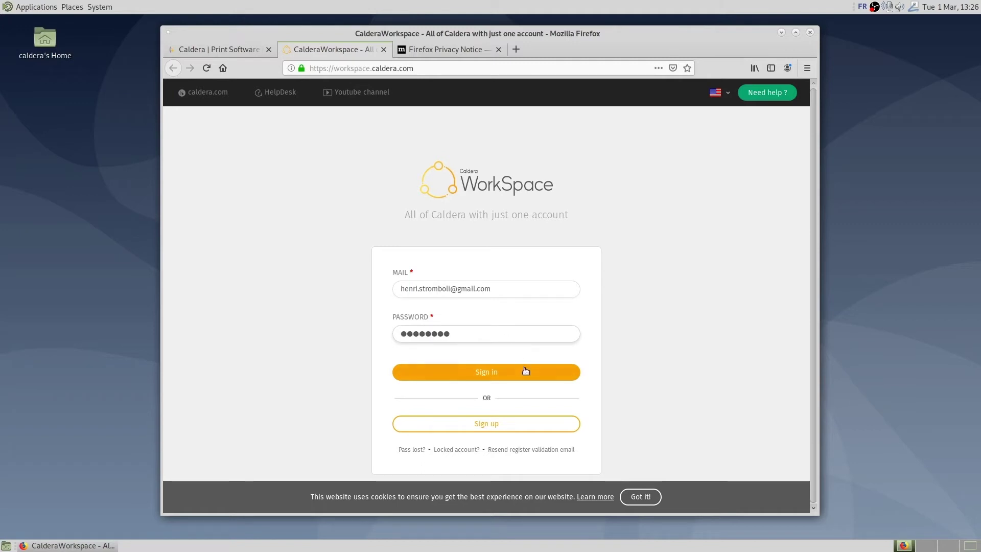
{"action": "left_click", "coordinate": [531, 376]}
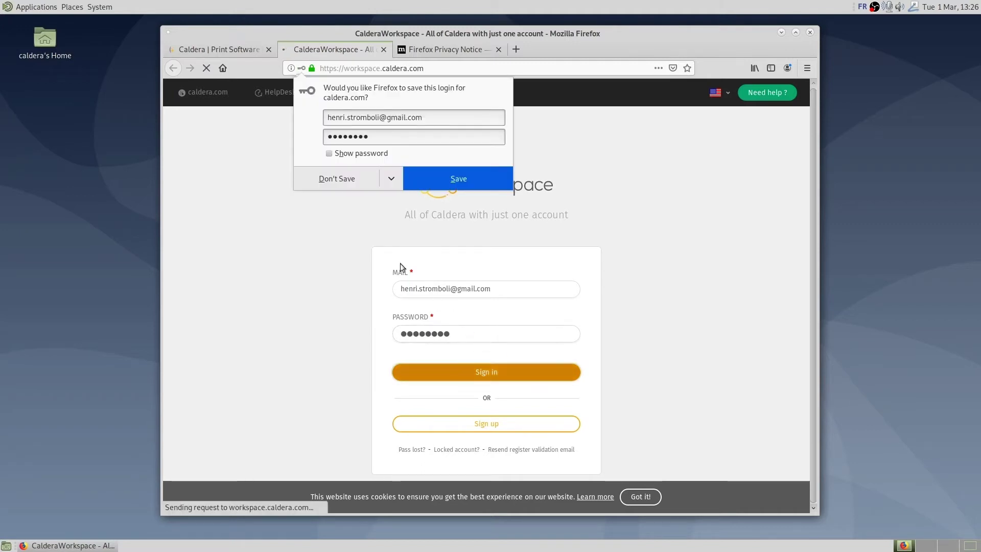
{"action": "left_click", "coordinate": [336, 178]}
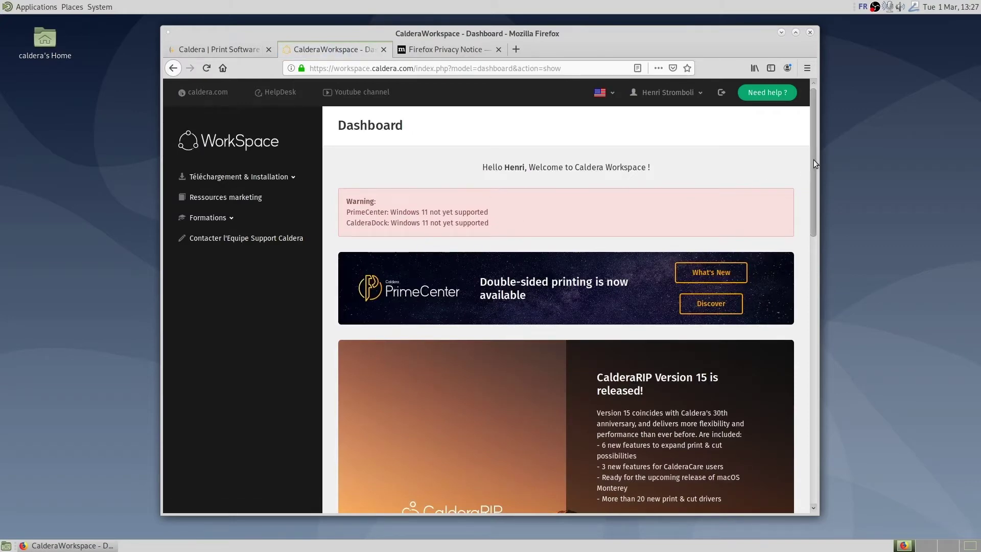
Scroll to CalderaDock 1.13.0 and save its Linux installer AppImage to disk.
{"action": "left_click_drag", "start_coordinate": [813, 159], "coordinate": [855, 378]}
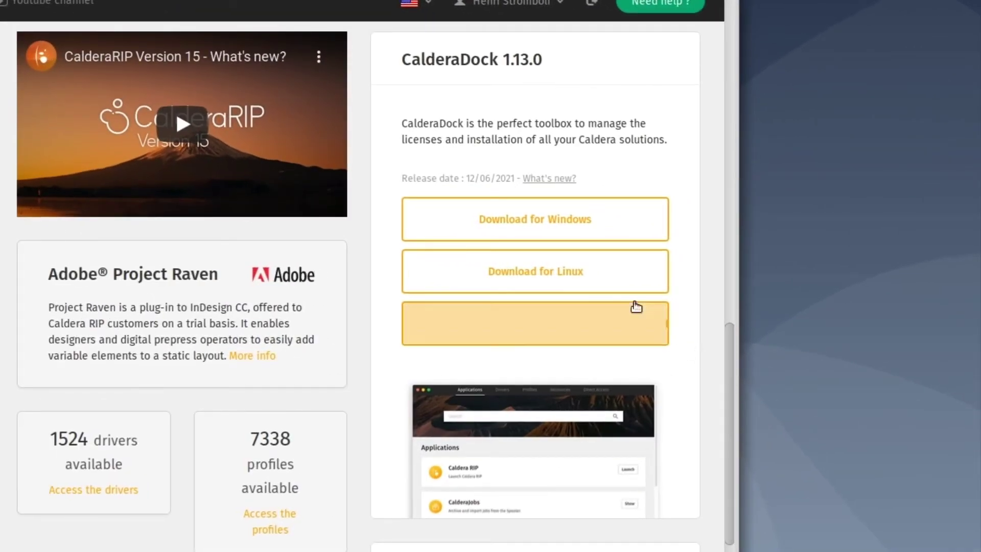
{"action": "left_click", "coordinate": [604, 284]}
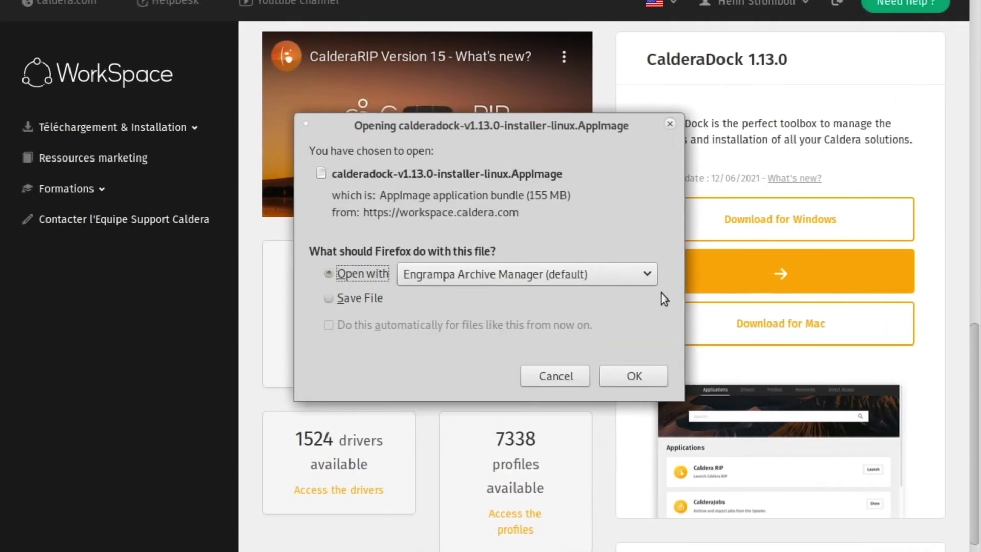
{"action": "left_click", "coordinate": [350, 298]}
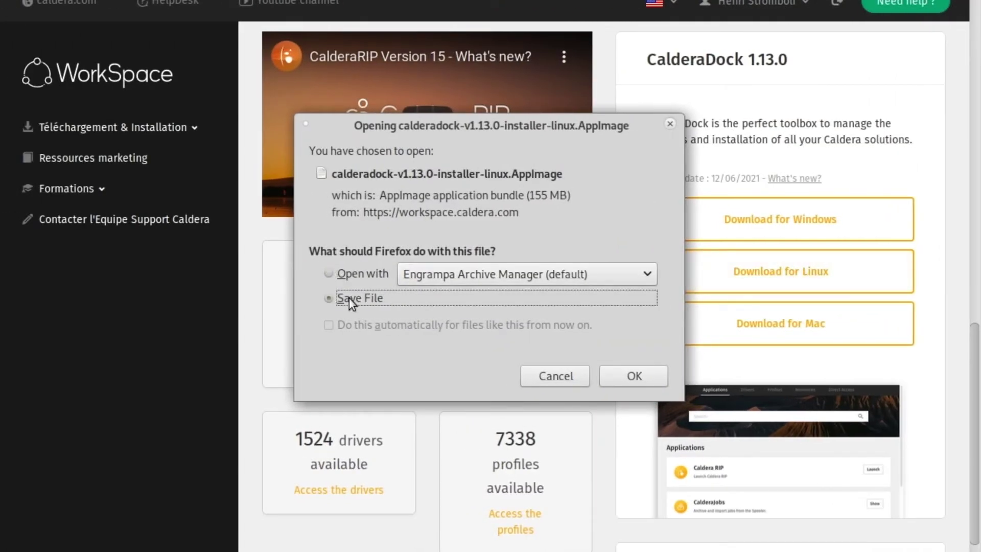
{"action": "left_click", "coordinate": [633, 376]}
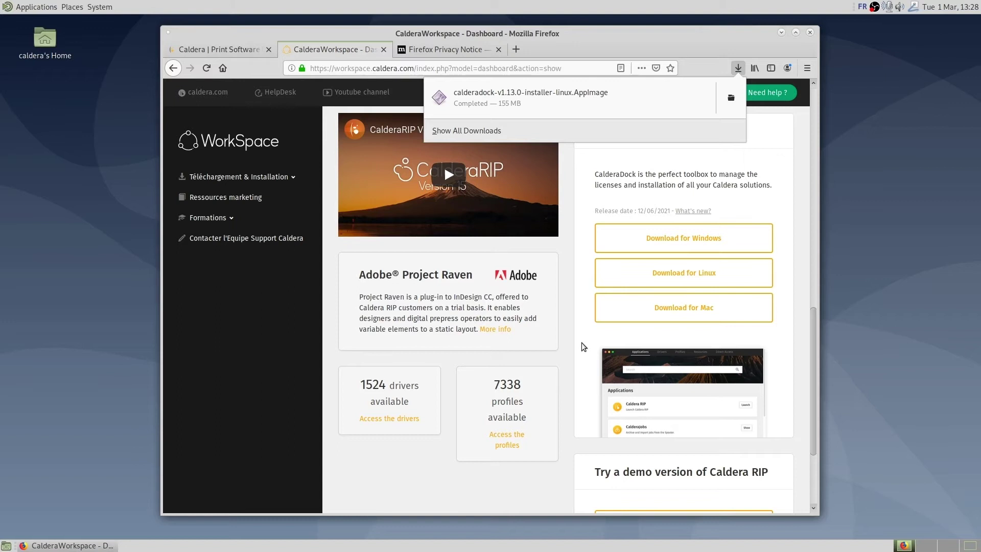
Open the Downloads folder in Caja, try opening the calderadock AppImage, and dismiss the no-application error.
{"action": "left_click", "coordinate": [730, 100]}
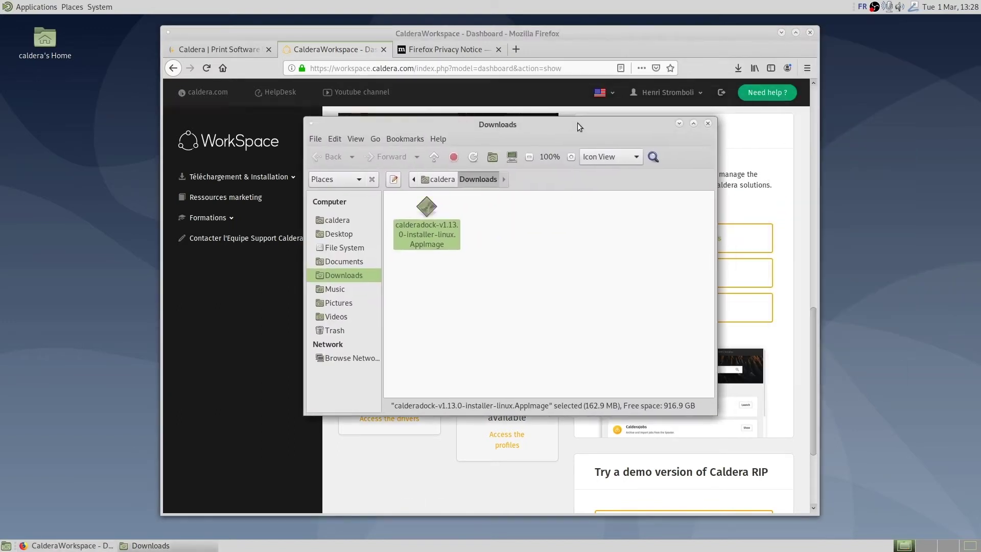
{"action": "left_click", "coordinate": [393, 178]}
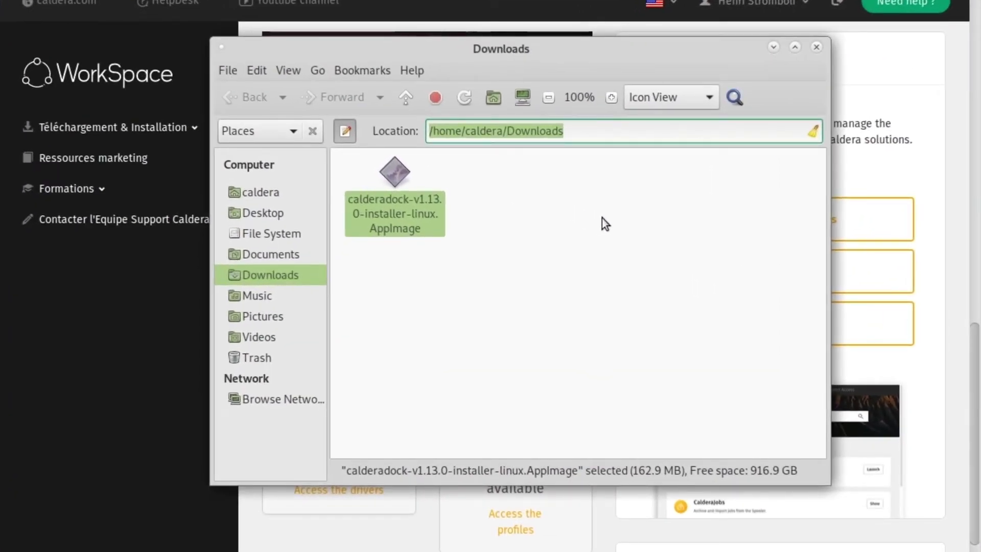
{"action": "double_click", "coordinate": [394, 172]}
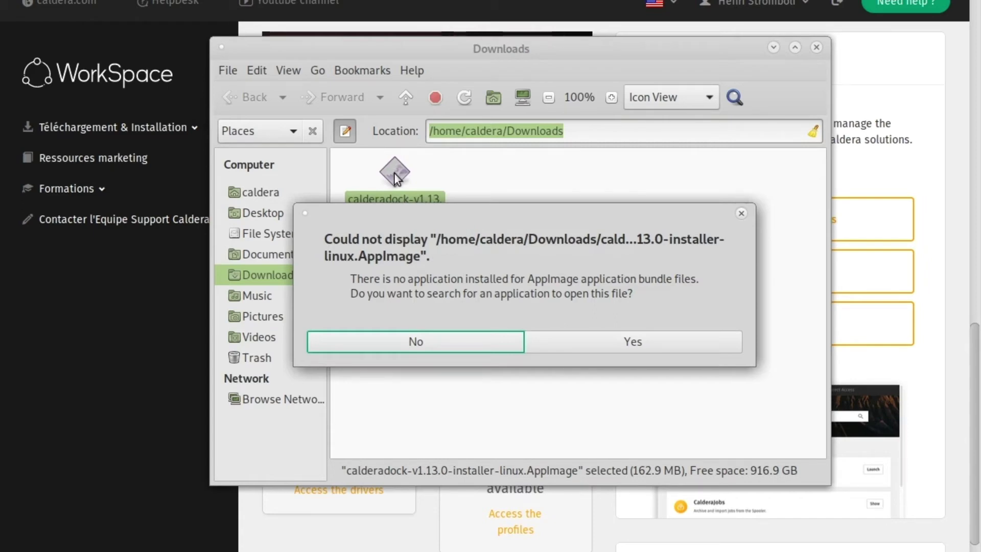
{"action": "left_click", "coordinate": [418, 342]}
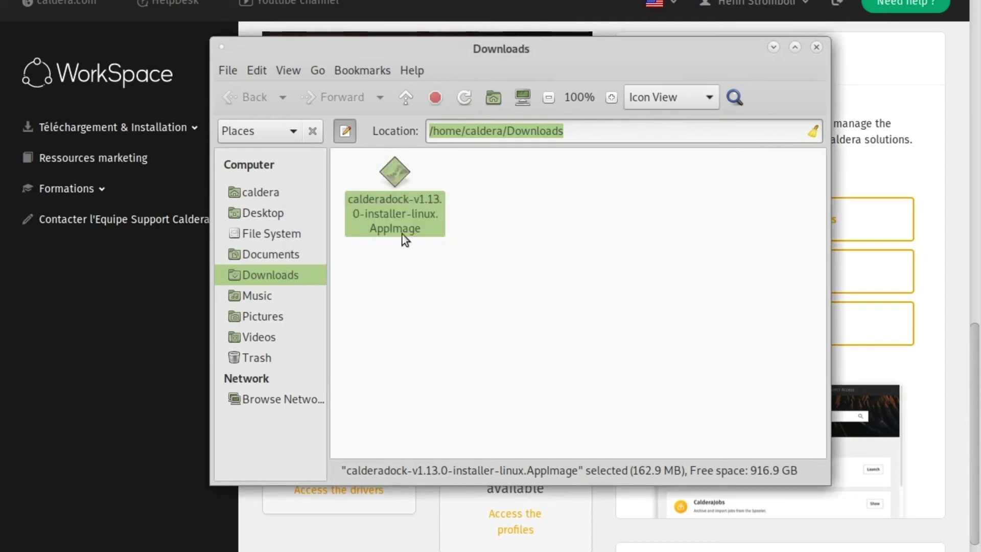
Tick 'Allow executing file as program' in the AppImage's Permissions properties.
{"action": "right_click", "coordinate": [400, 176]}
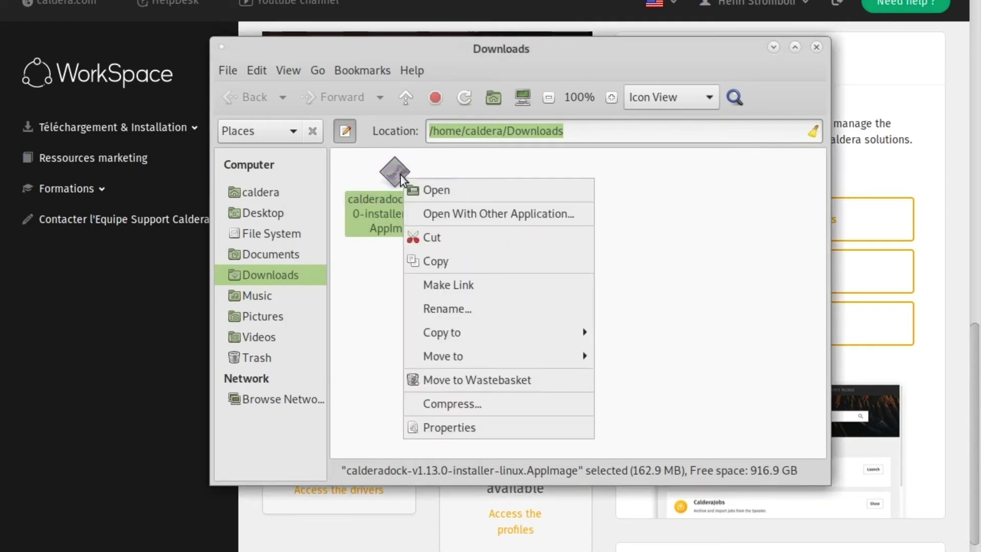
{"action": "left_click", "coordinate": [481, 428]}
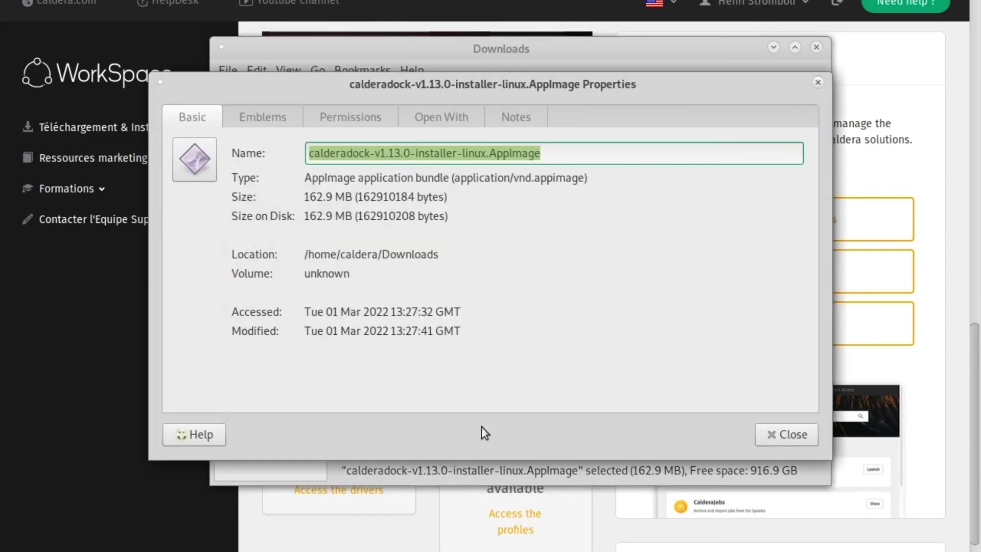
{"action": "left_click", "coordinate": [356, 122]}
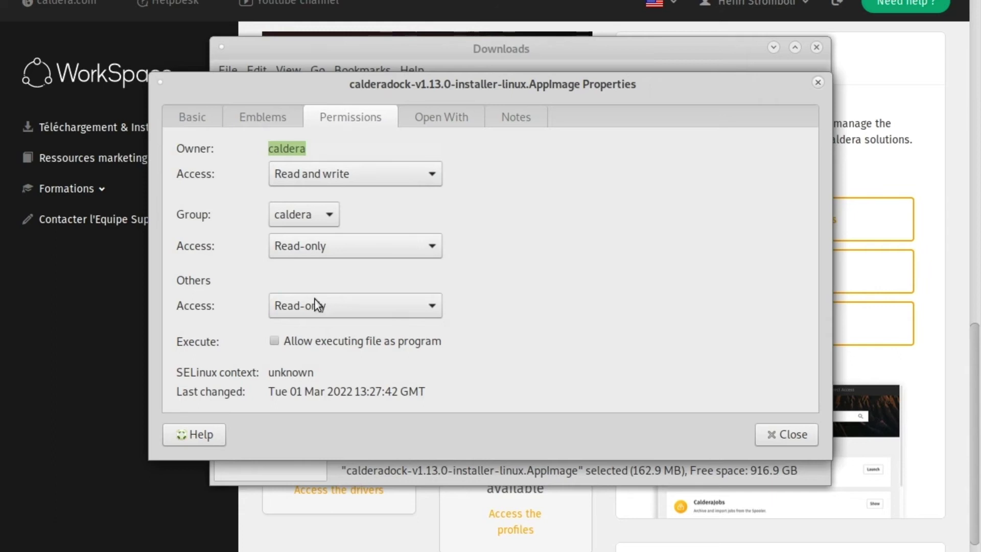
{"action": "left_click", "coordinate": [274, 341]}
{"action": "left_click", "coordinate": [775, 438]}
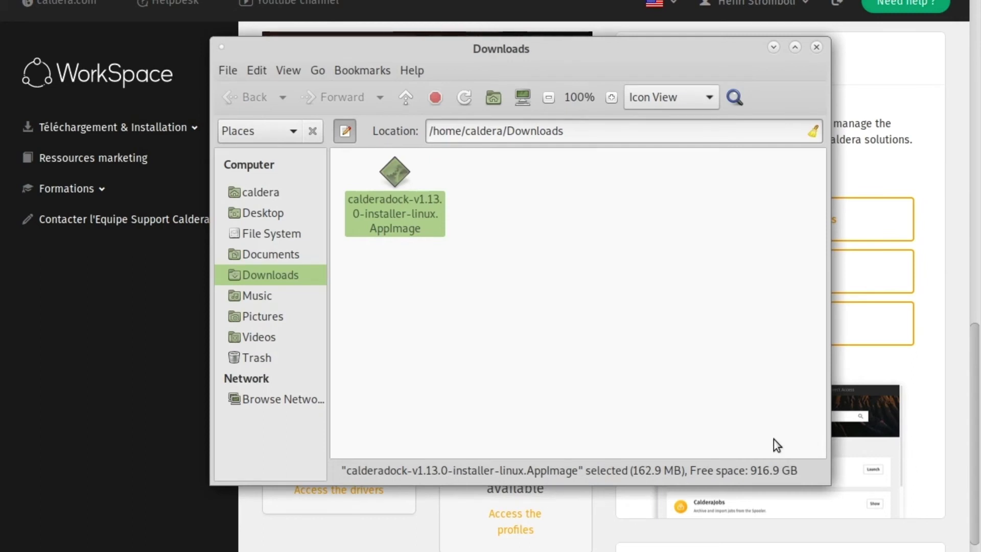
Run the calderadock AppImage, authenticate with the root password, and acknowledge 'Installation finished'.
{"action": "double_click", "coordinate": [401, 170]}
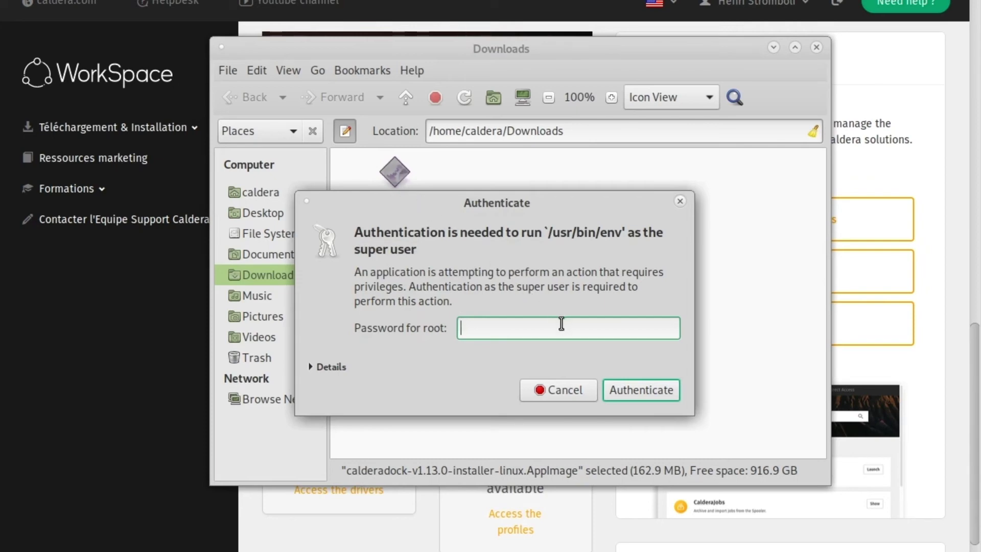
{"action": "type", "text": "•••••••"}
{"action": "left_click", "coordinate": [639, 390]}
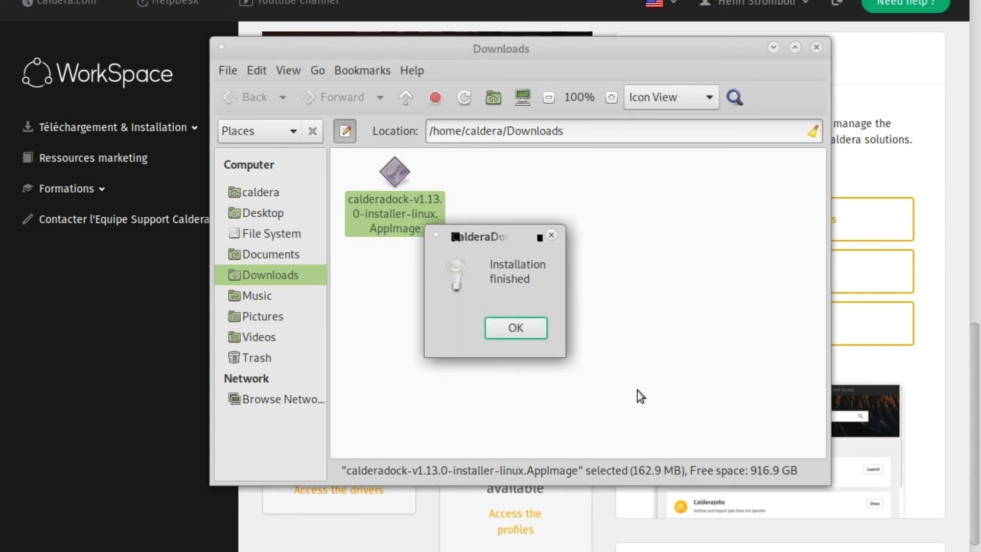
{"action": "left_click", "coordinate": [519, 332]}
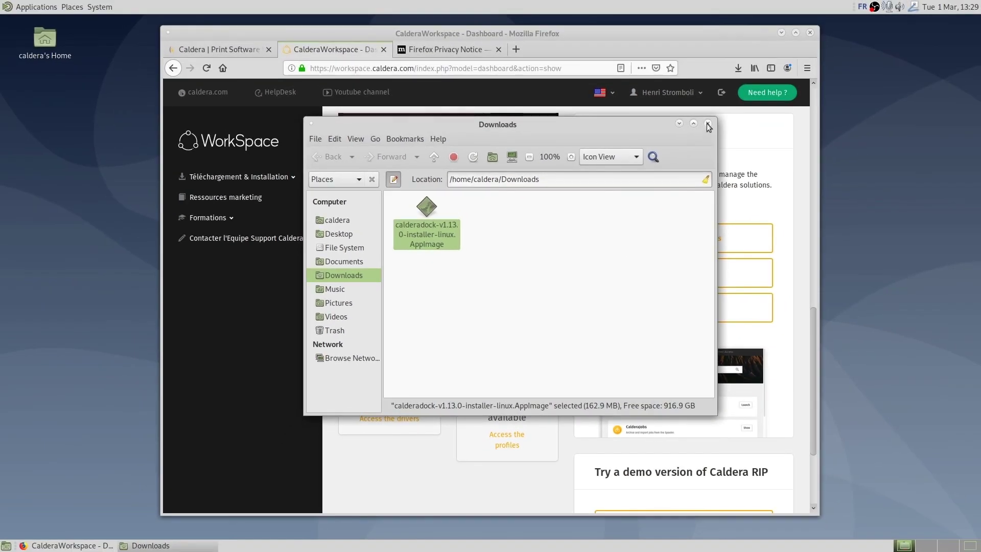
Close the Downloads window and quit Firefox, closing all three tabs.
{"action": "left_click", "coordinate": [816, 47]}
{"action": "left_click", "coordinate": [810, 33]}
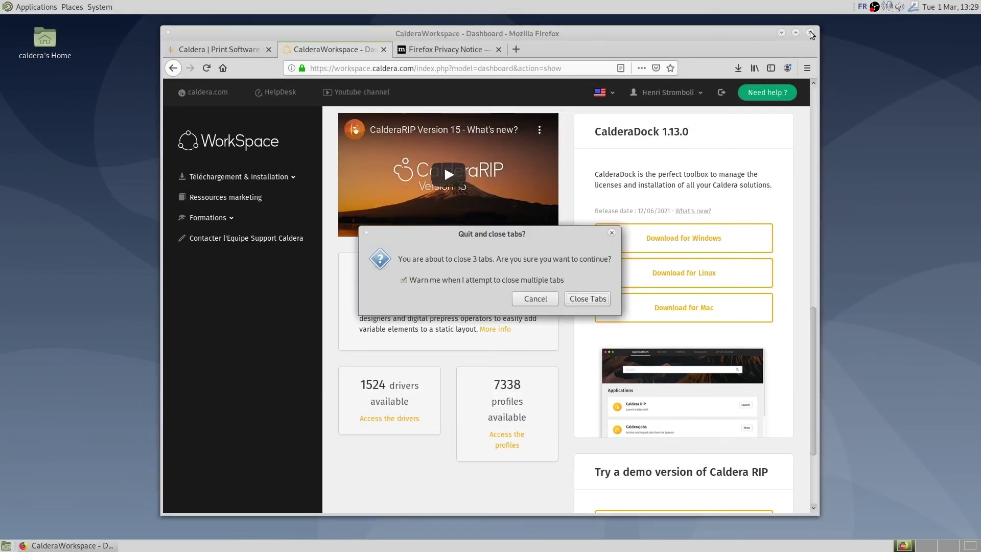
{"action": "left_click", "coordinate": [592, 306]}
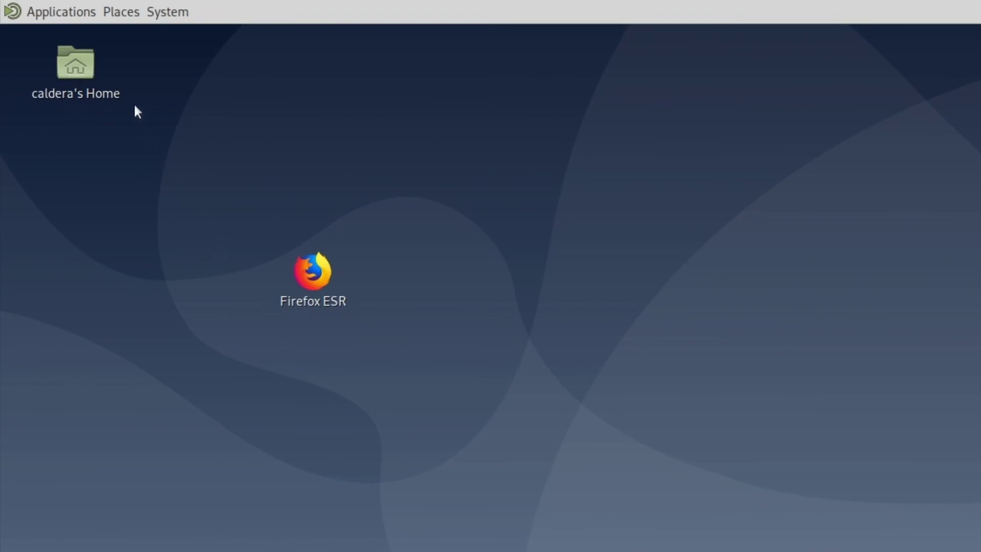
Drag CalderaDock from Applications > Accessories onto the desktop and launch it from there.
{"action": "left_click", "coordinate": [87, 14]}
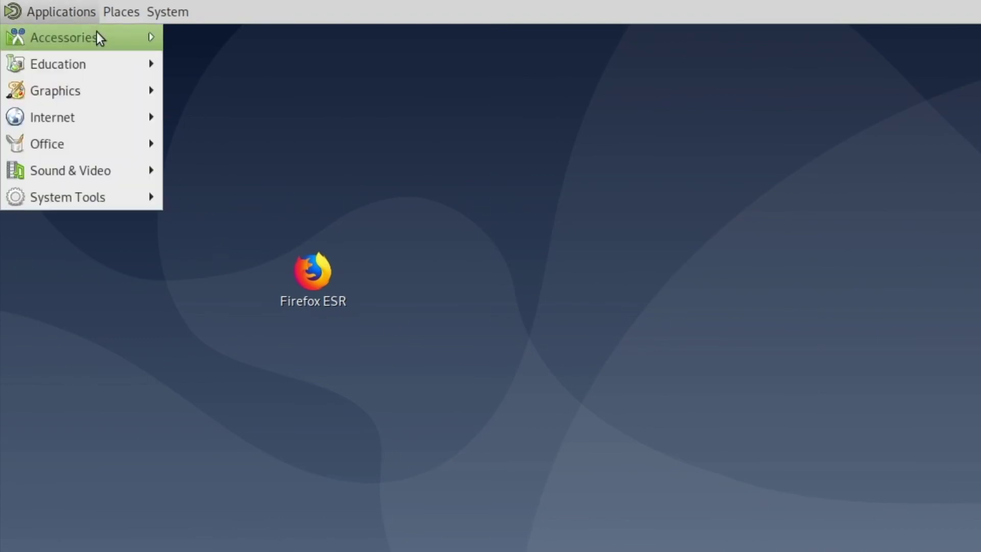
{"action": "mouse_move", "coordinate": [97, 32]}
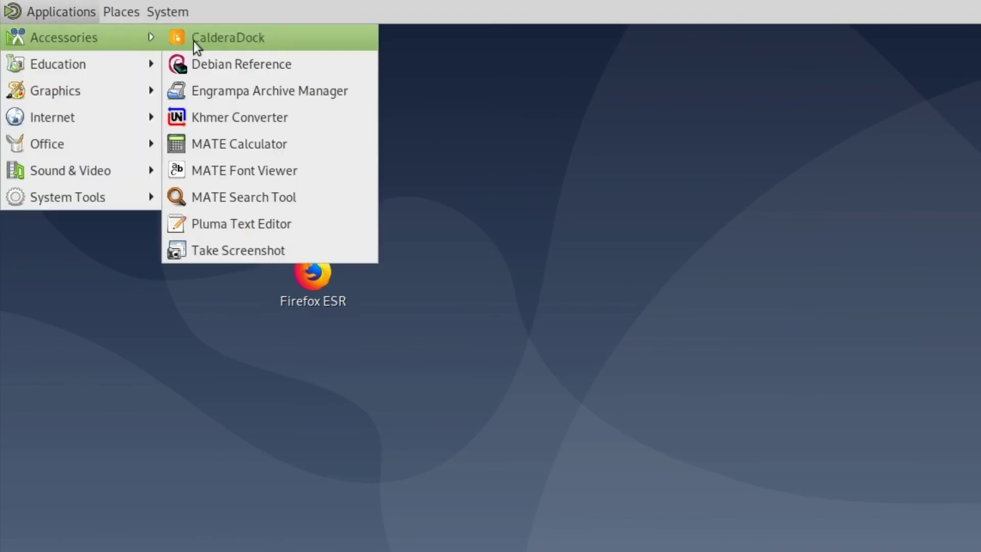
{"action": "left_click_drag", "start_coordinate": [251, 42], "coordinate": [480, 300]}
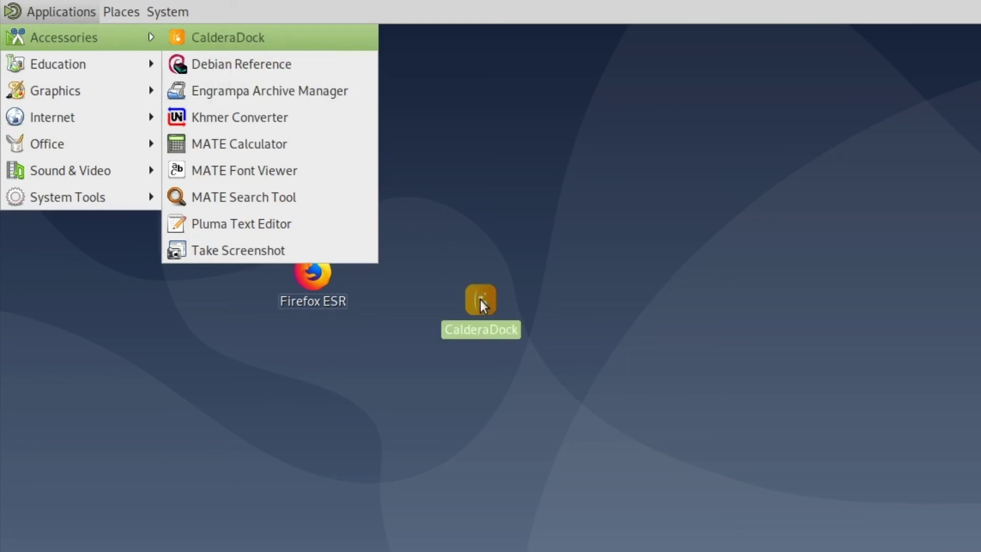
{"action": "left_click", "coordinate": [594, 314]}
{"action": "left_click", "coordinate": [594, 314]}
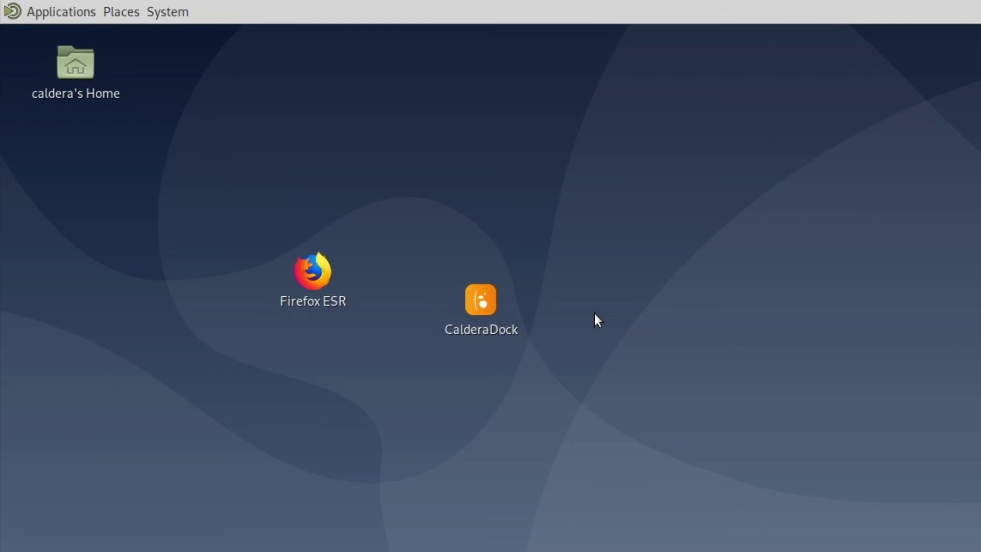
{"action": "double_click", "coordinate": [489, 300]}
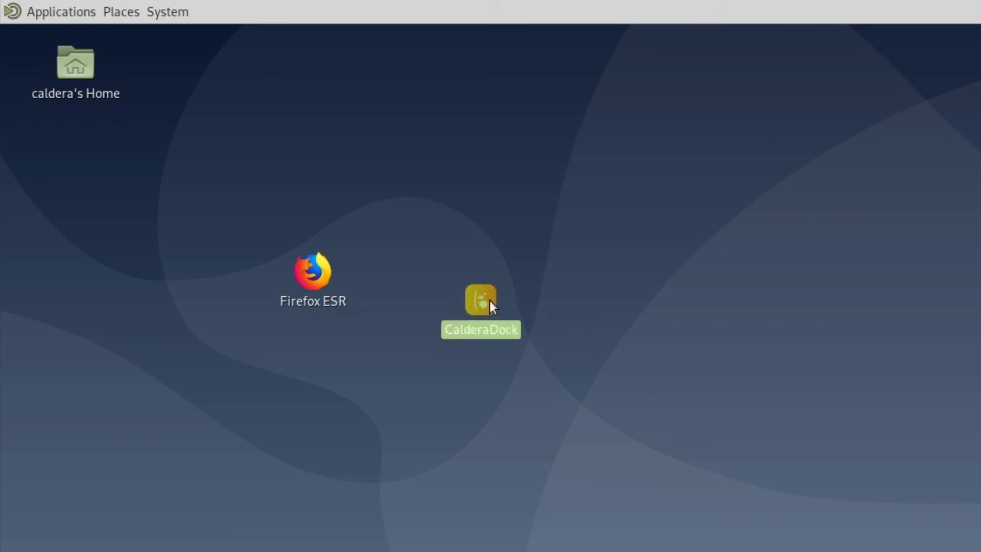